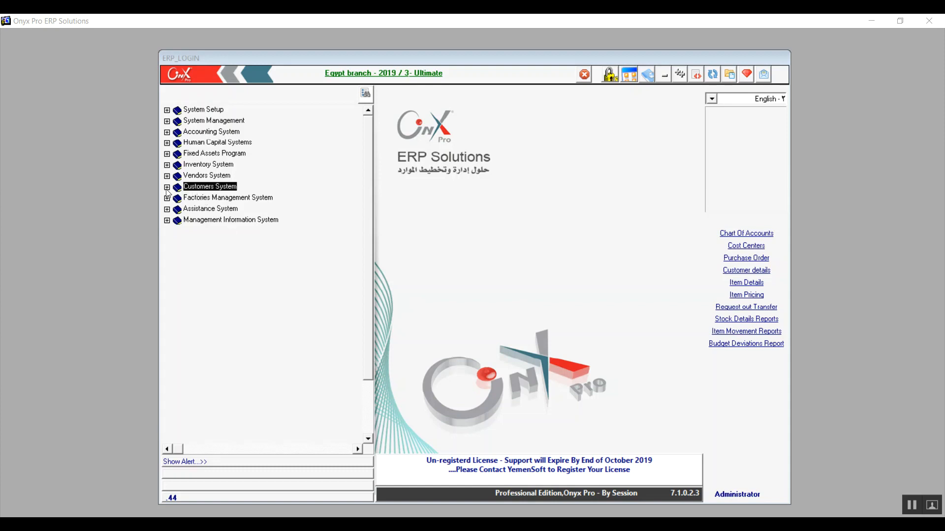
Open the AR. Parameters screen from the Setup group of the Accounts Receivable System under Customers System
{"action": "left_click", "coordinate": [167, 188]}
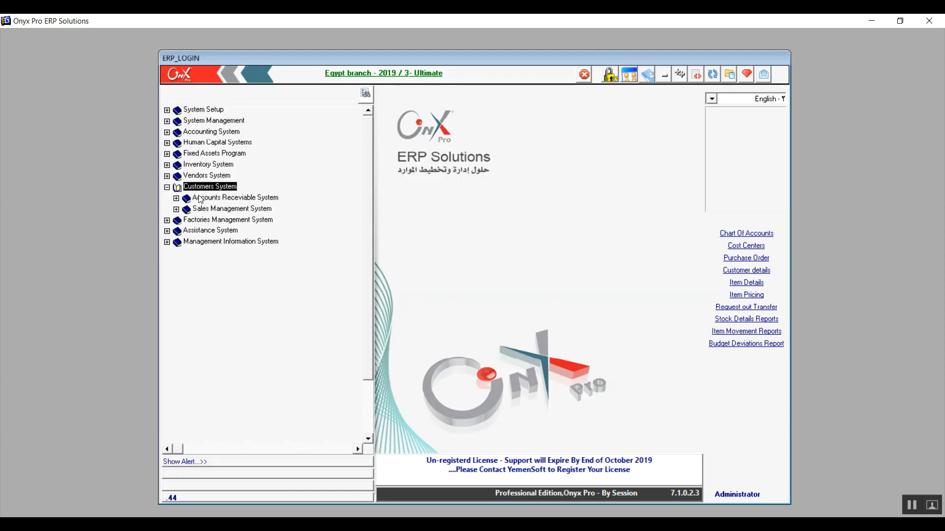
{"action": "left_click", "coordinate": [188, 198]}
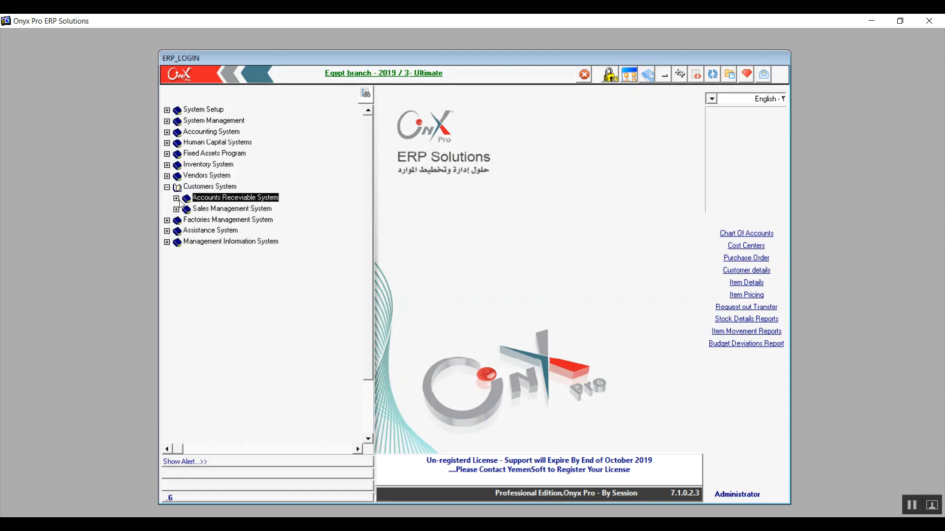
{"action": "left_click", "coordinate": [176, 199]}
{"action": "left_click", "coordinate": [185, 209]}
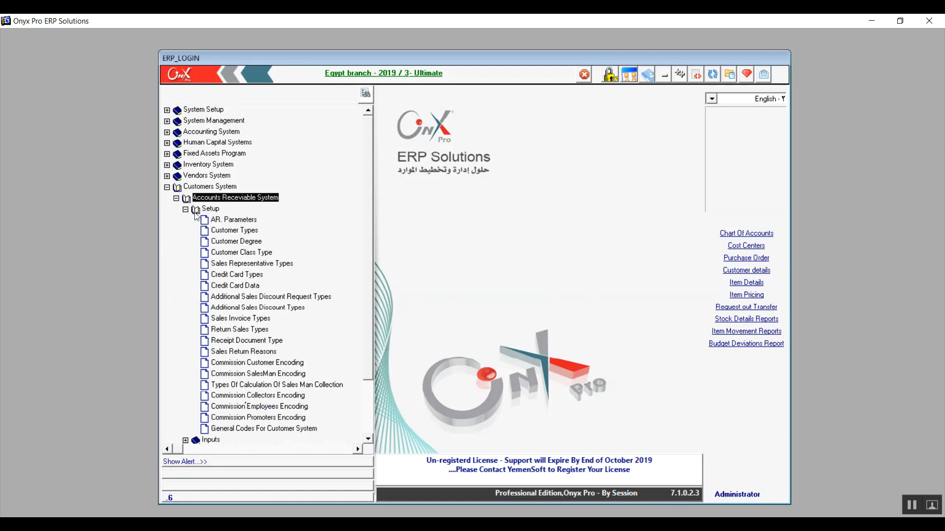
{"action": "double_click", "coordinate": [231, 222]}
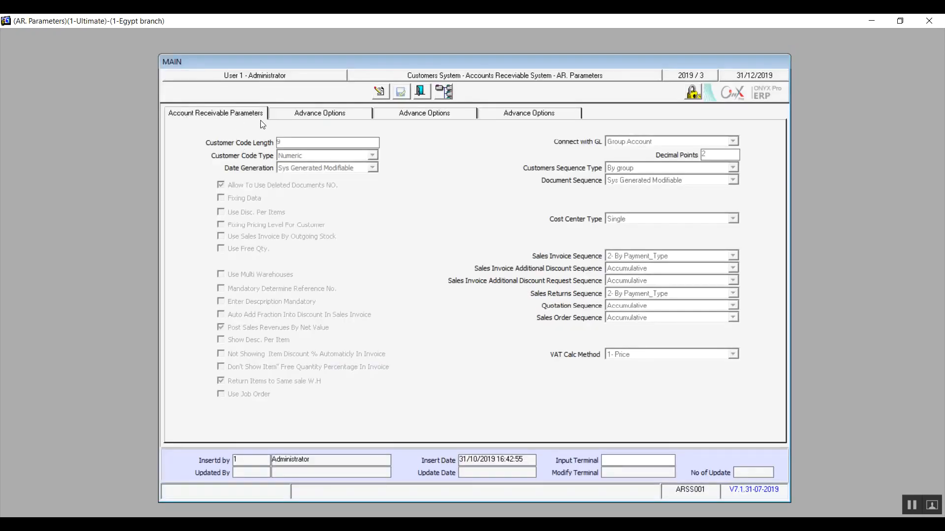
Go through the first Advance Options page to the second one and make the parameters editable
{"action": "left_click", "coordinate": [297, 118]}
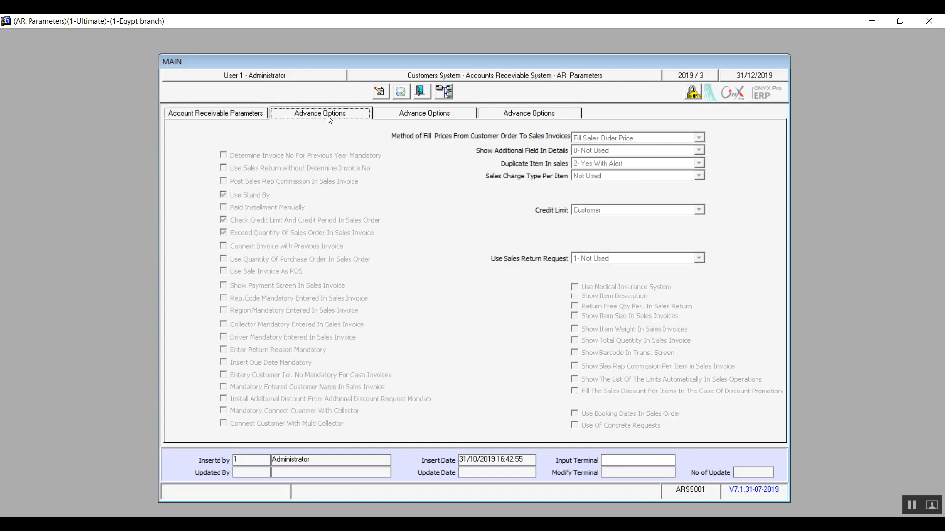
{"action": "left_click", "coordinate": [390, 115]}
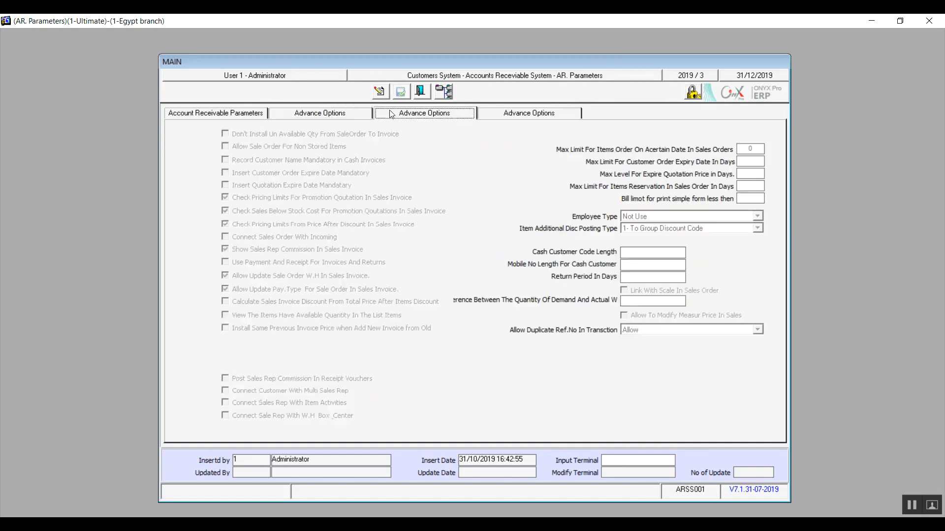
{"action": "left_click", "coordinate": [380, 92]}
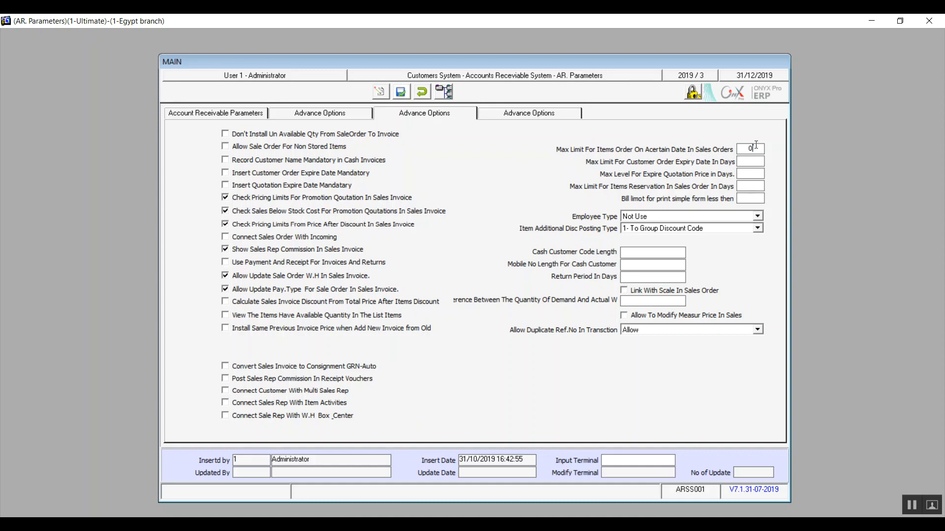
Set the sales order item limit to 0, quotation price expiry to 30 days and sales order item reservation to 3 days
{"action": "key", "text": "BackSpace"}
{"action": "type", "text": "0"}
{"action": "left_click", "coordinate": [752, 162]}
{"action": "left_click", "coordinate": [750, 187]}
{"action": "type", "text": "3"}
{"action": "left_click", "coordinate": [751, 173]}
{"action": "type", "text": "30"}
Try the Single and Multi employee types, return to Not Use, and view the Item Additional Disc Posting Type options
{"action": "left_click", "coordinate": [740, 217]}
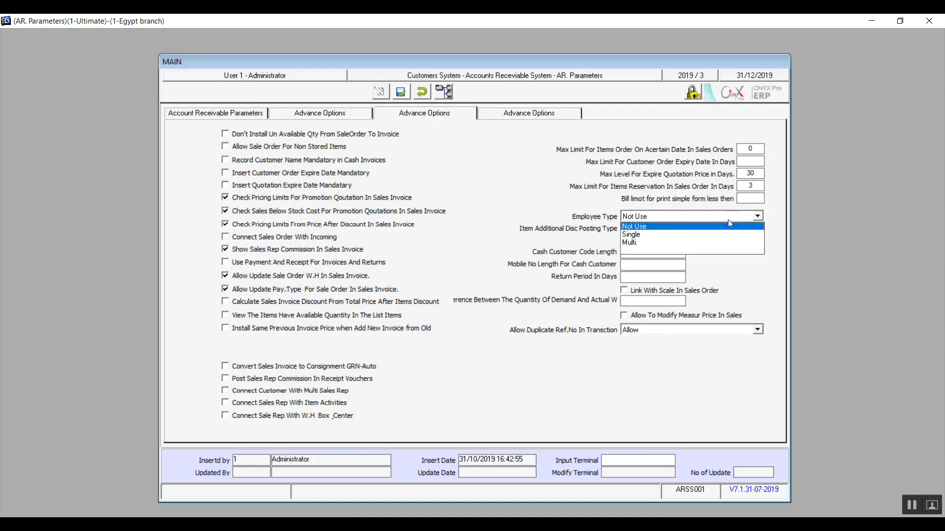
{"action": "left_click", "coordinate": [644, 230]}
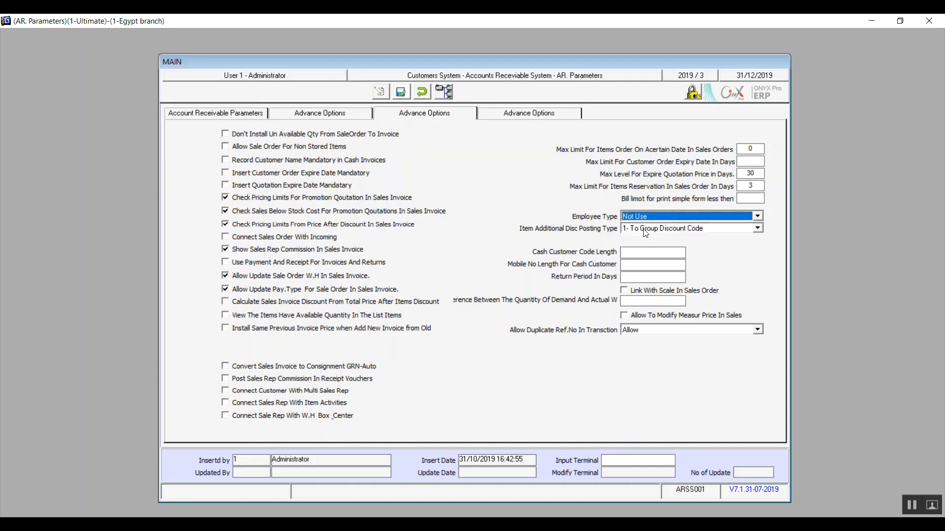
{"action": "left_click", "coordinate": [685, 217]}
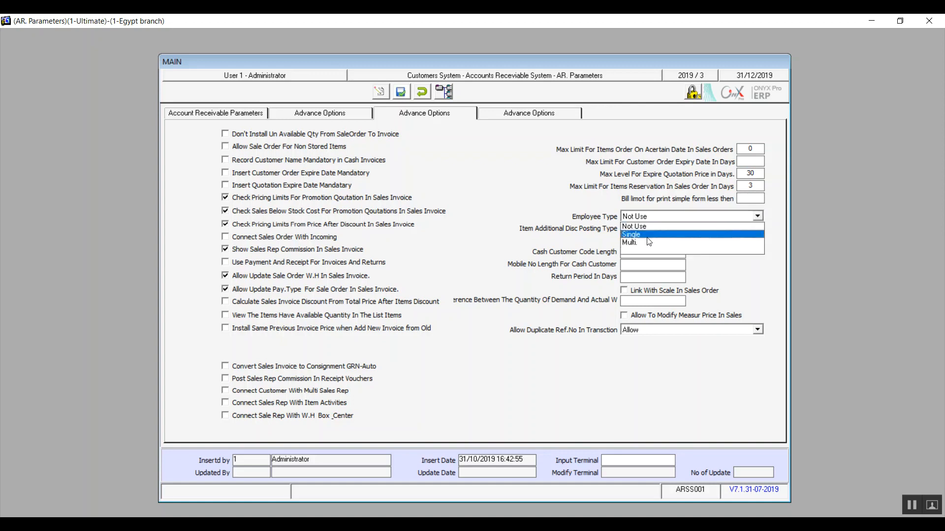
{"action": "left_click", "coordinate": [647, 237]}
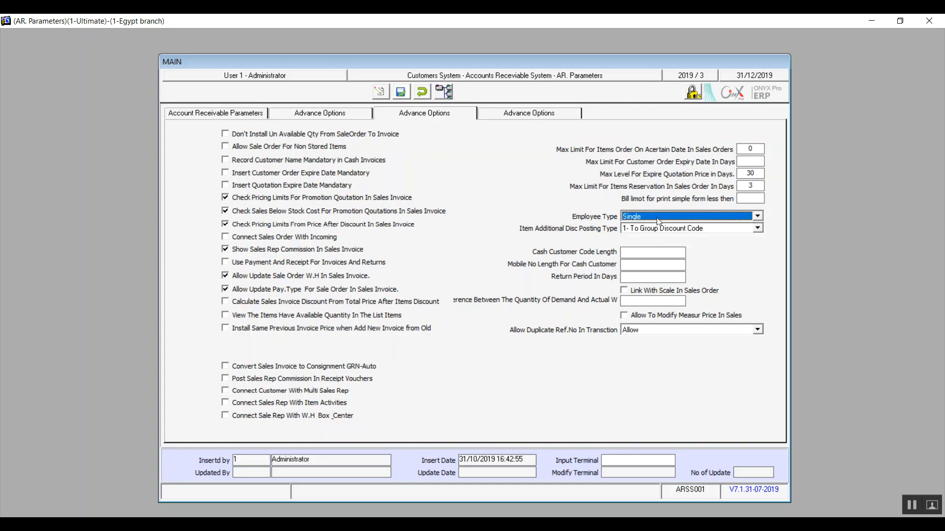
{"action": "left_click", "coordinate": [657, 219]}
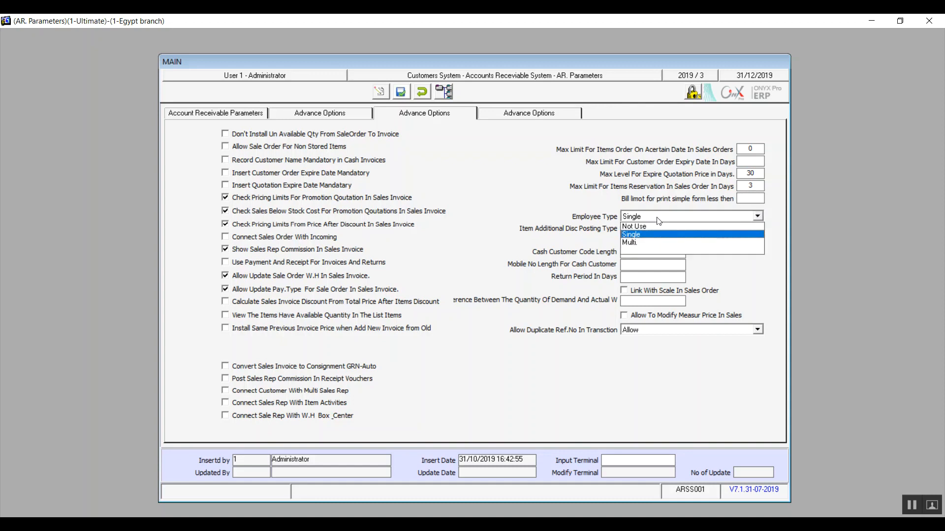
{"action": "left_click", "coordinate": [653, 243]}
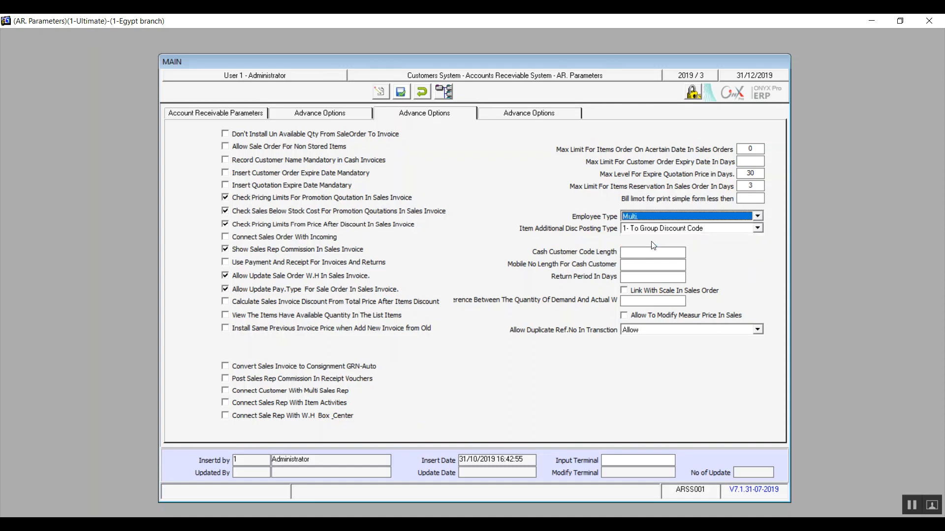
{"action": "left_click", "coordinate": [667, 212]}
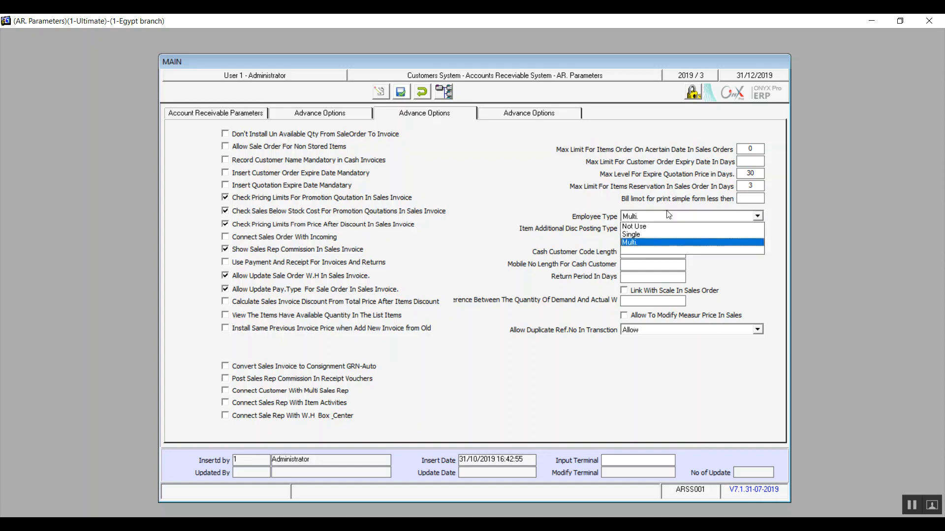
{"action": "left_click", "coordinate": [642, 227]}
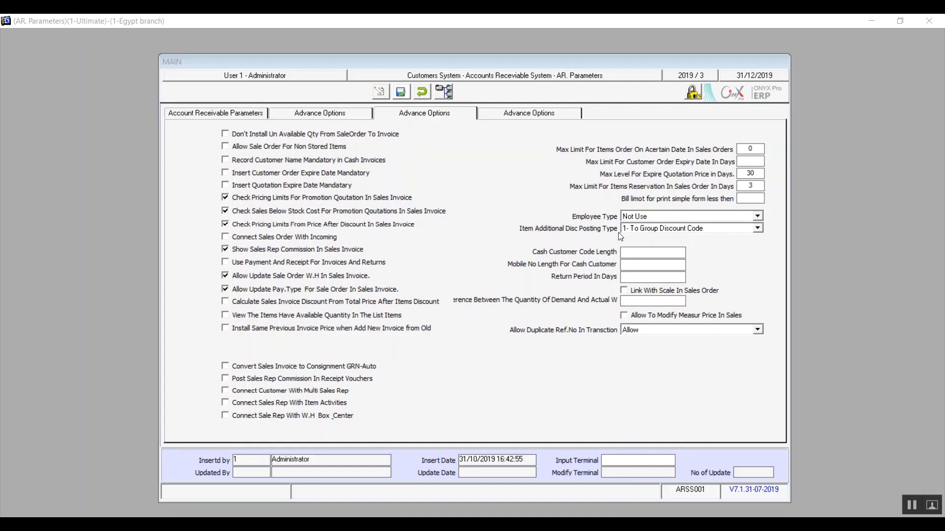
{"action": "left_click", "coordinate": [658, 232]}
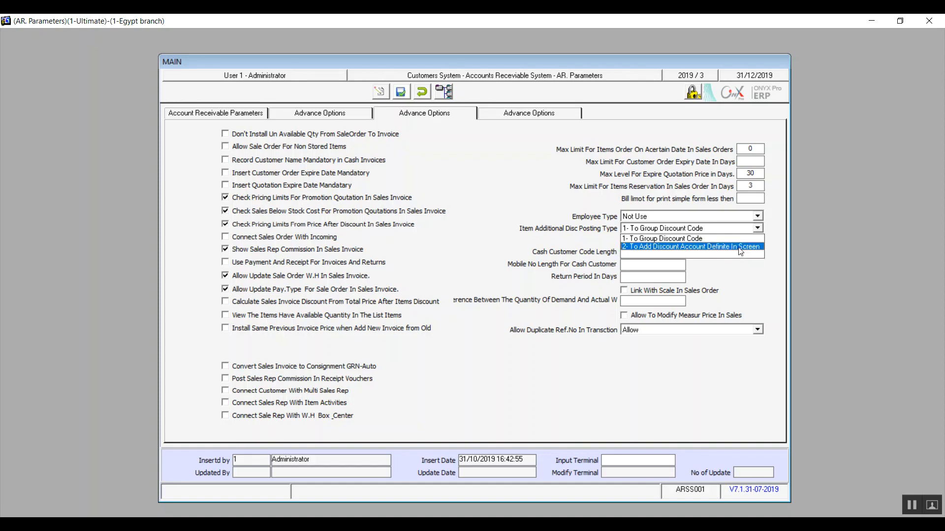
{"action": "left_click", "coordinate": [910, 511]}
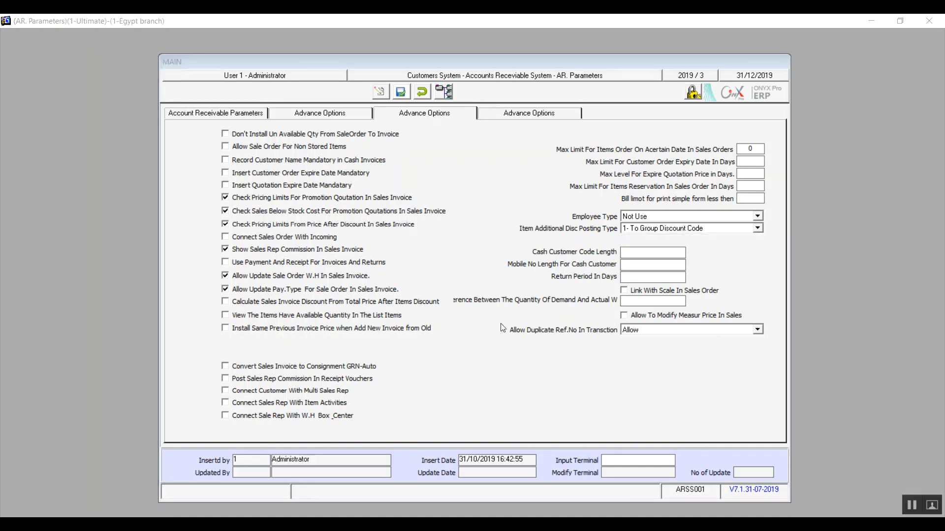
Set Return Period In Days to 14 and enable Link With Scale In Sales Order with a quantity difference of 1
{"action": "left_click", "coordinate": [646, 253]}
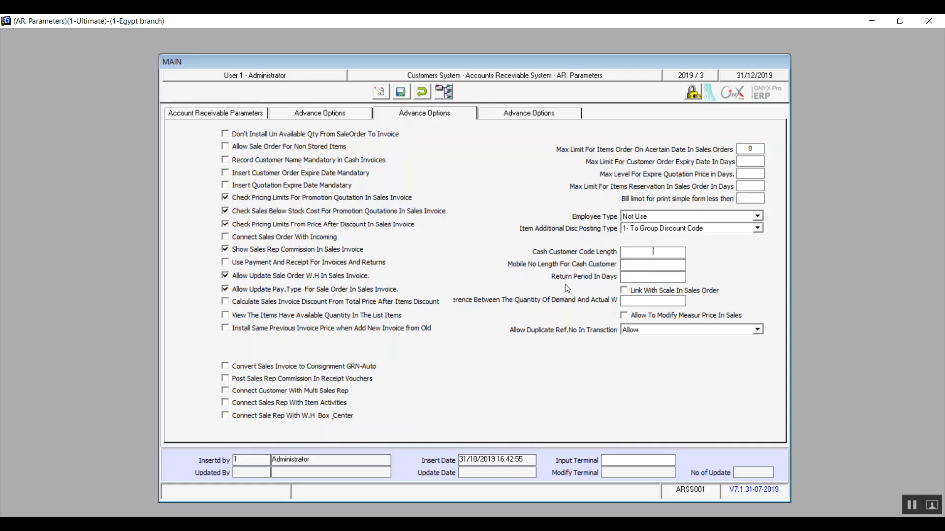
{"action": "type", "text": "14"}
{"action": "left_click", "coordinate": [624, 292]}
{"action": "left_click", "coordinate": [629, 301]}
{"action": "left_click", "coordinate": [624, 291]}
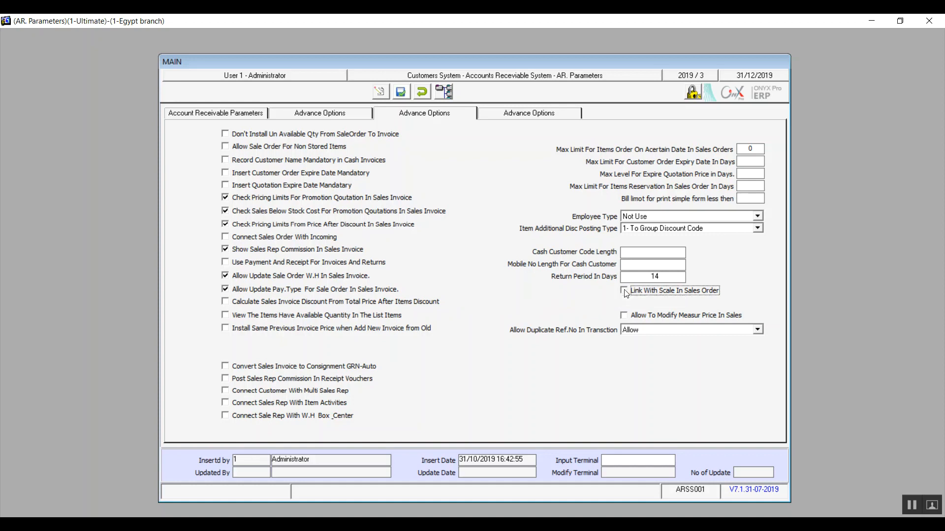
{"action": "left_click", "coordinate": [624, 291]}
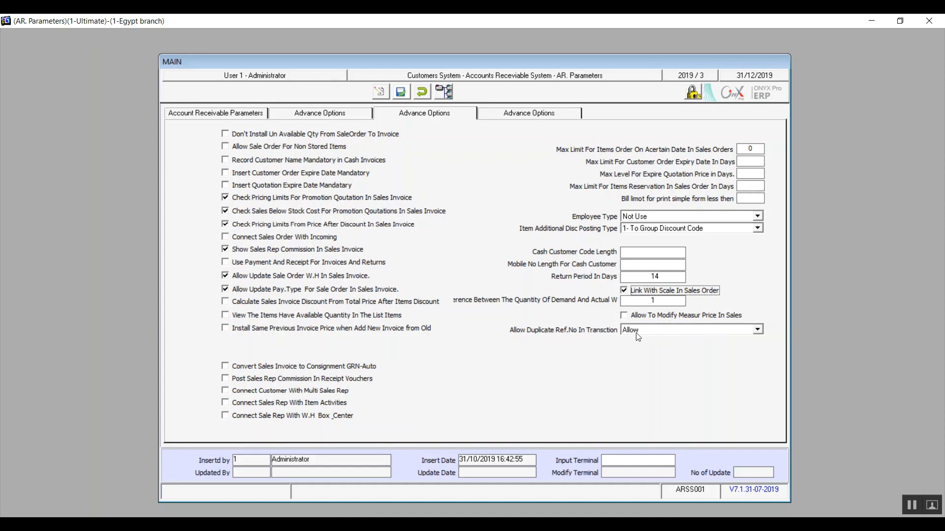
Choose Allow for duplicate reference numbers in transactions
{"action": "left_click", "coordinate": [658, 333]}
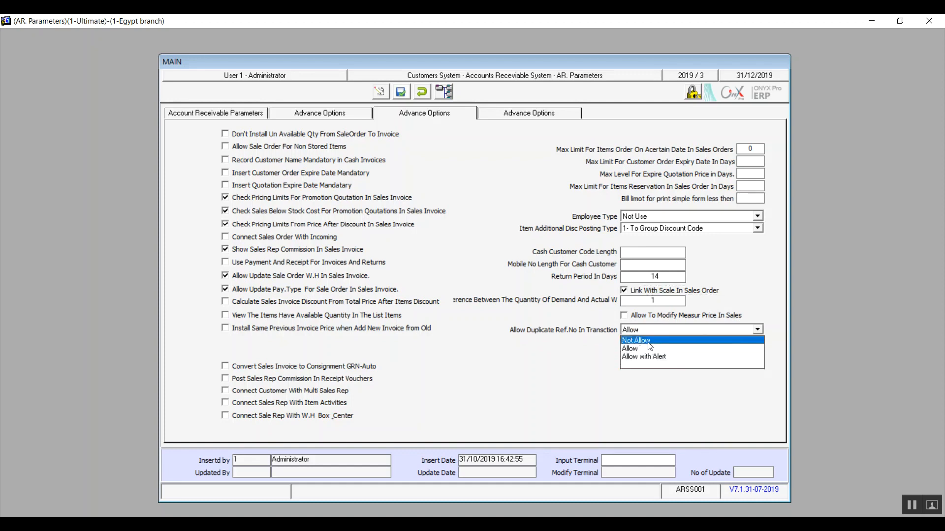
{"action": "left_click", "coordinate": [646, 349]}
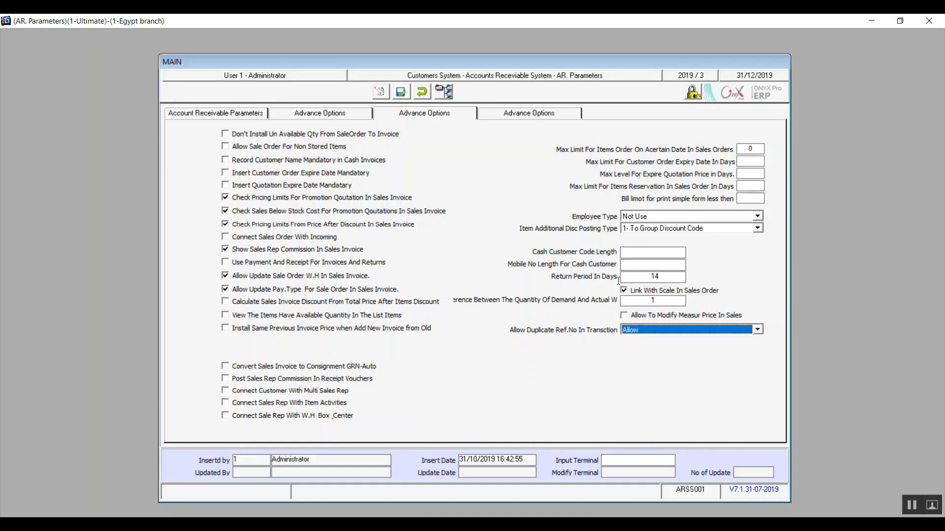
On the last Advance Options page, try Use discount card, turn it off again, and enable Use Points System
{"action": "left_click", "coordinate": [534, 114]}
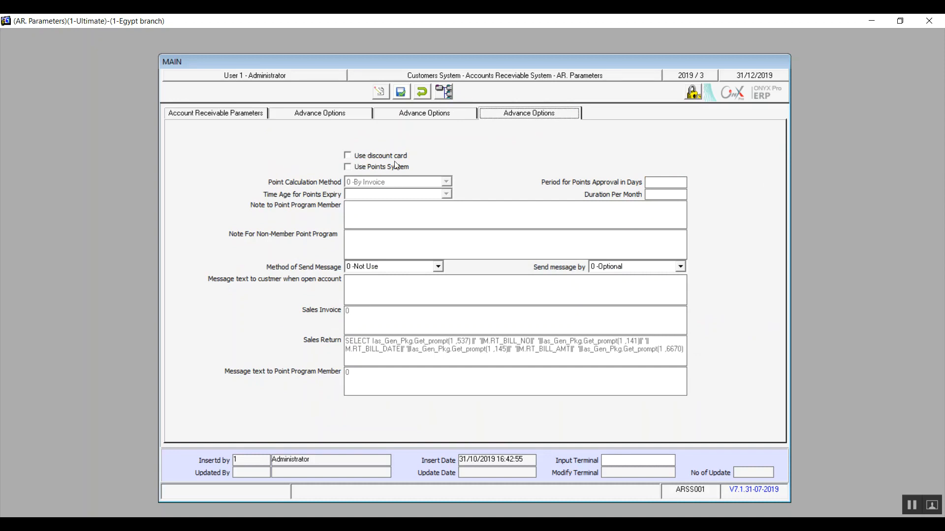
{"action": "left_click", "coordinate": [381, 158]}
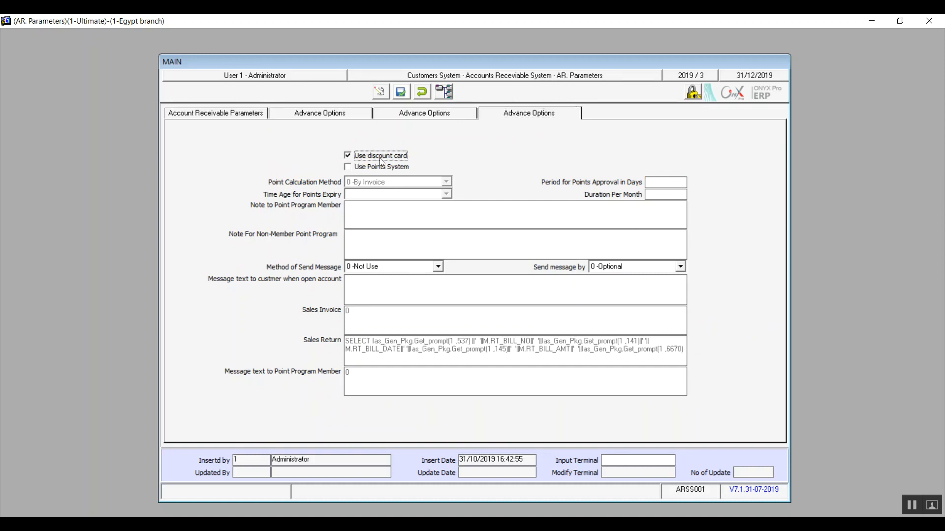
{"action": "left_click", "coordinate": [382, 159]}
{"action": "left_click", "coordinate": [373, 167]}
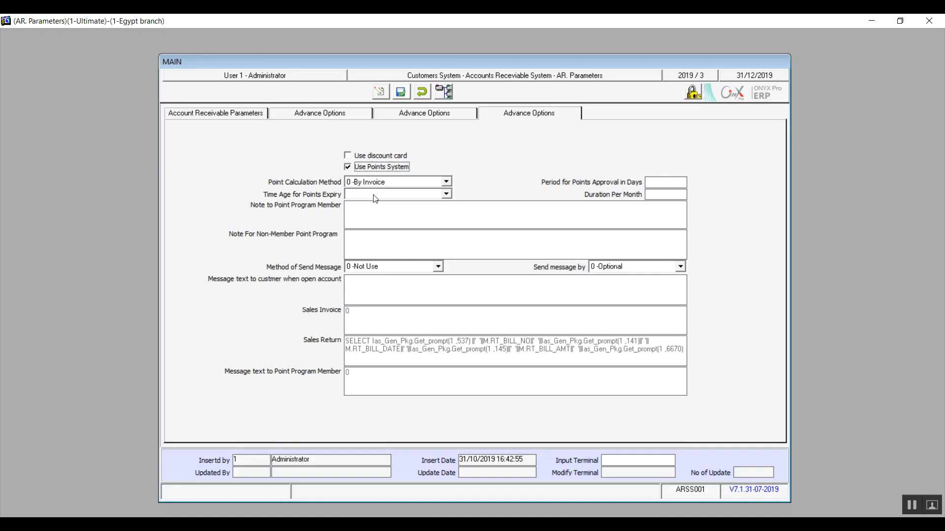
{"action": "left_click", "coordinate": [376, 169]}
{"action": "left_click", "coordinate": [377, 169]}
Set the Point Calculation Method to Cumulative Balances
{"action": "left_click", "coordinate": [392, 183]}
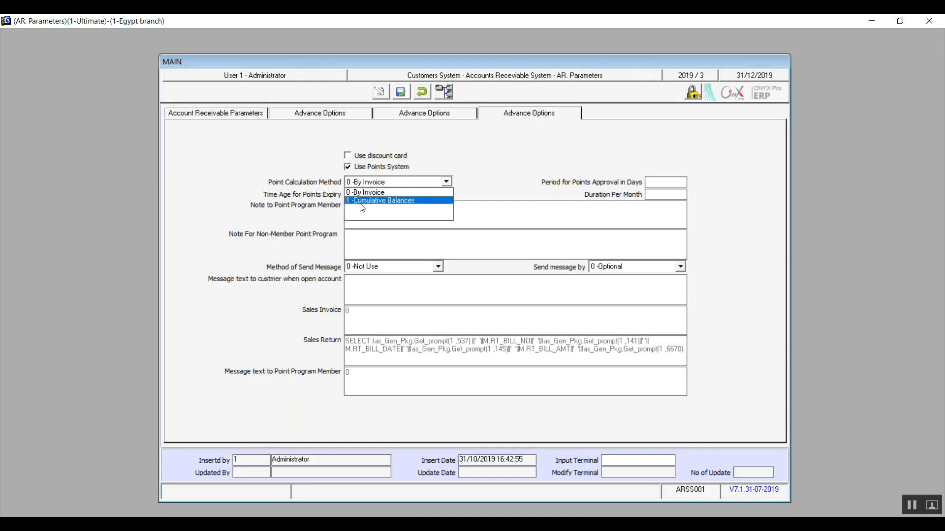
{"action": "left_click", "coordinate": [389, 201]}
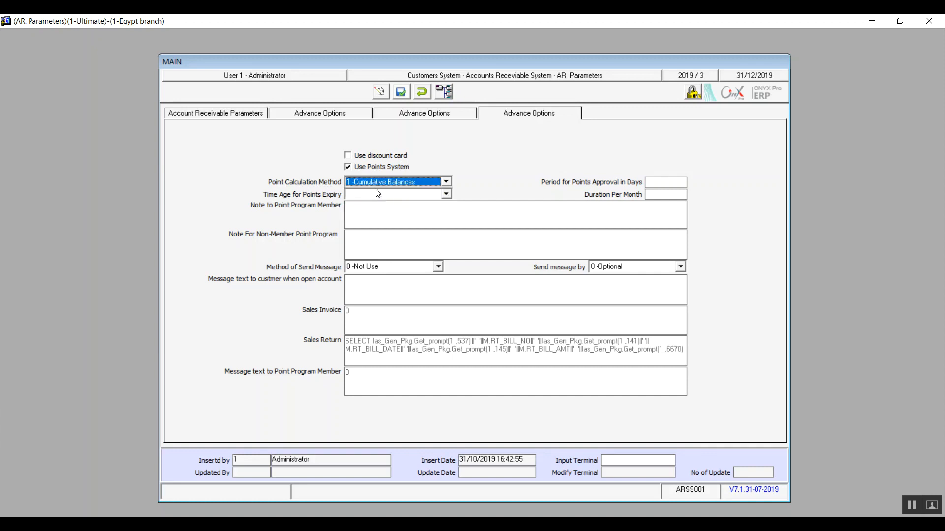
{"action": "left_click", "coordinate": [371, 184]}
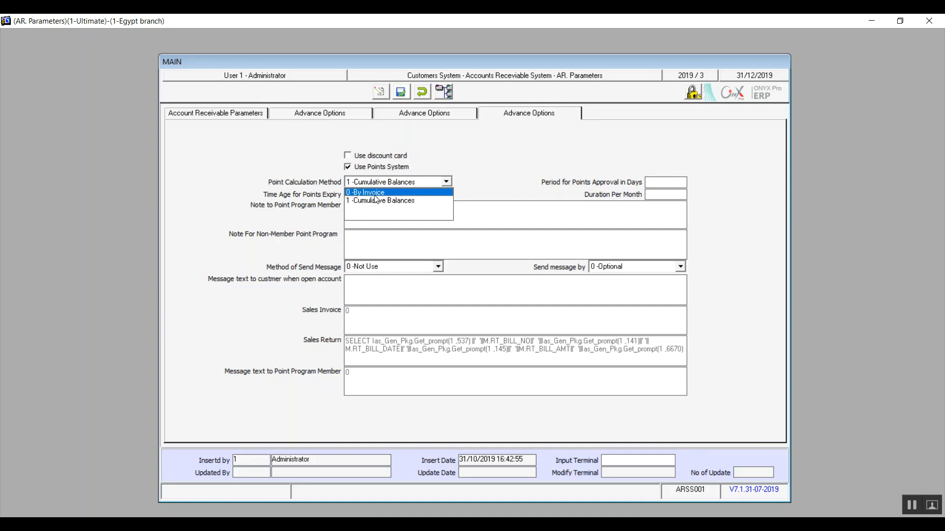
{"action": "left_click", "coordinate": [391, 202]}
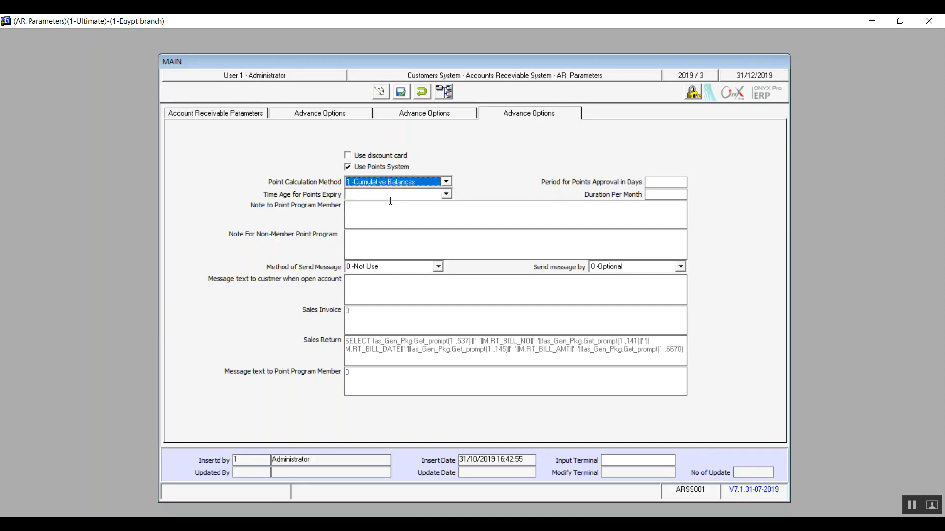
Try End of year and By date of dealing for Time Age for Points Expiry, and set it to By date of activation
{"action": "left_click", "coordinate": [656, 182]}
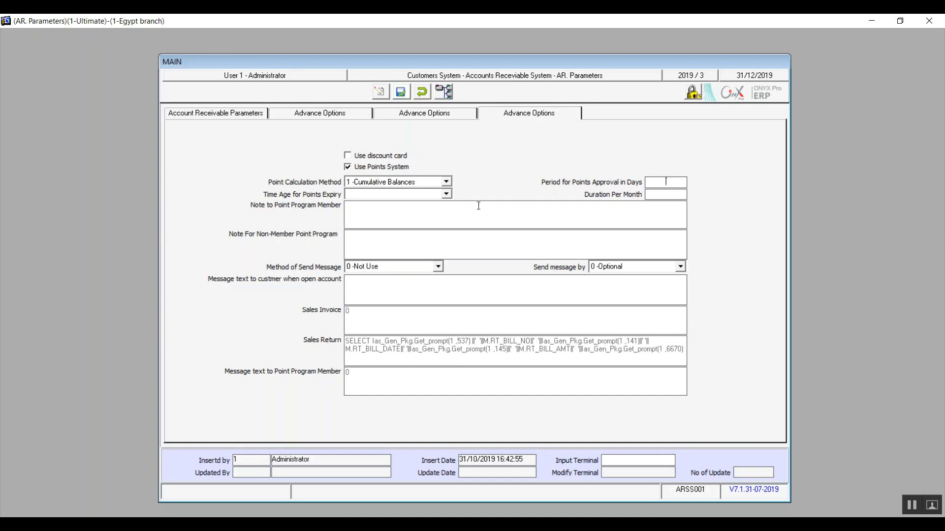
{"action": "left_click", "coordinate": [447, 195]}
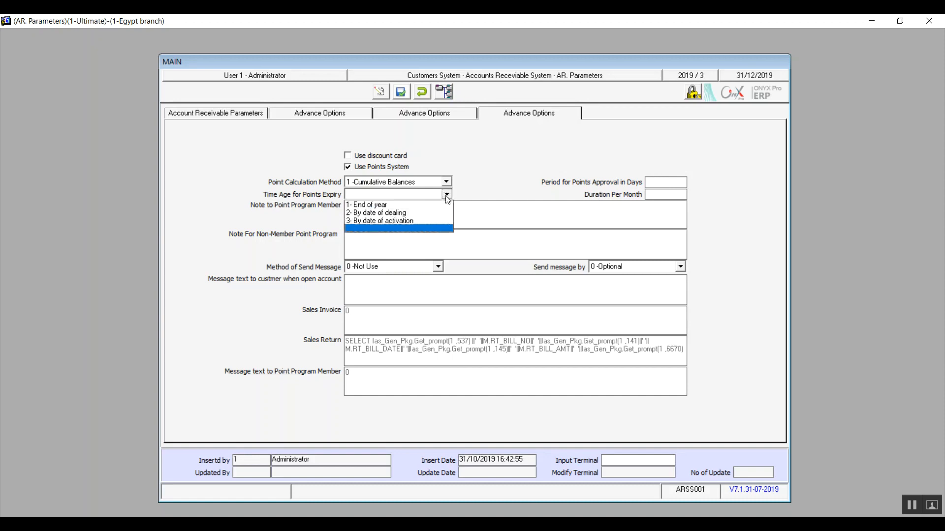
{"action": "left_click", "coordinate": [389, 205]}
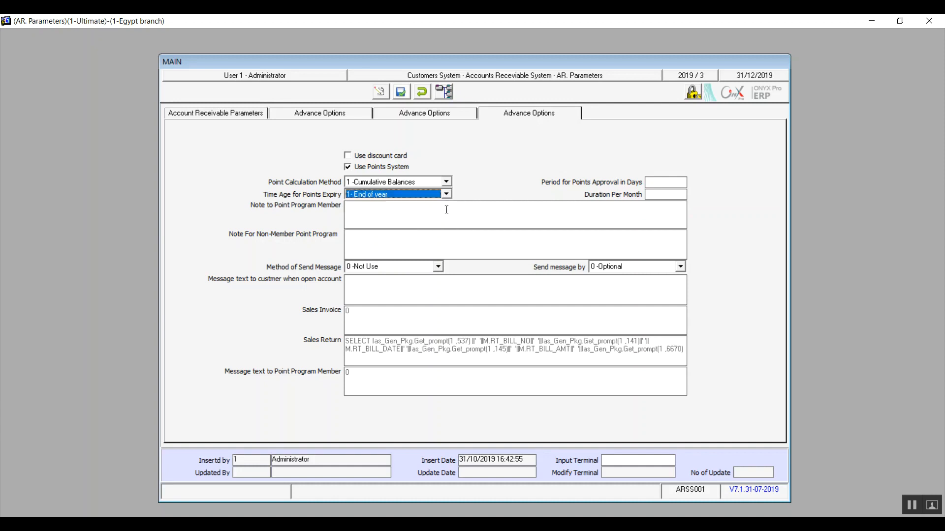
{"action": "left_click", "coordinate": [445, 192]}
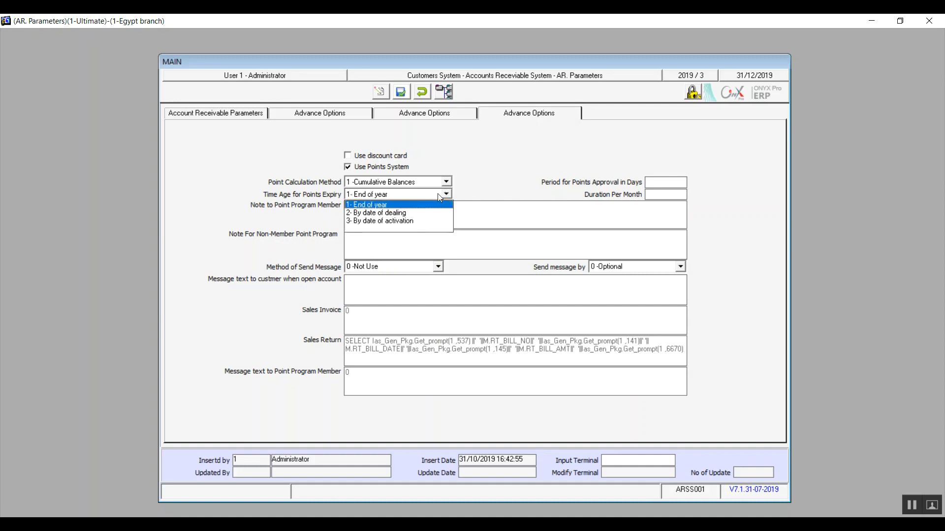
{"action": "left_click", "coordinate": [397, 213]}
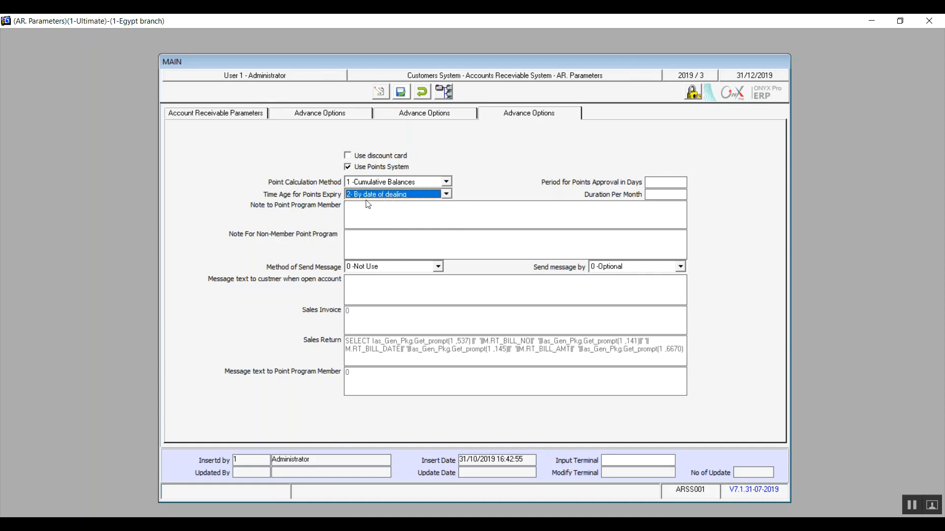
{"action": "left_click", "coordinate": [412, 195]}
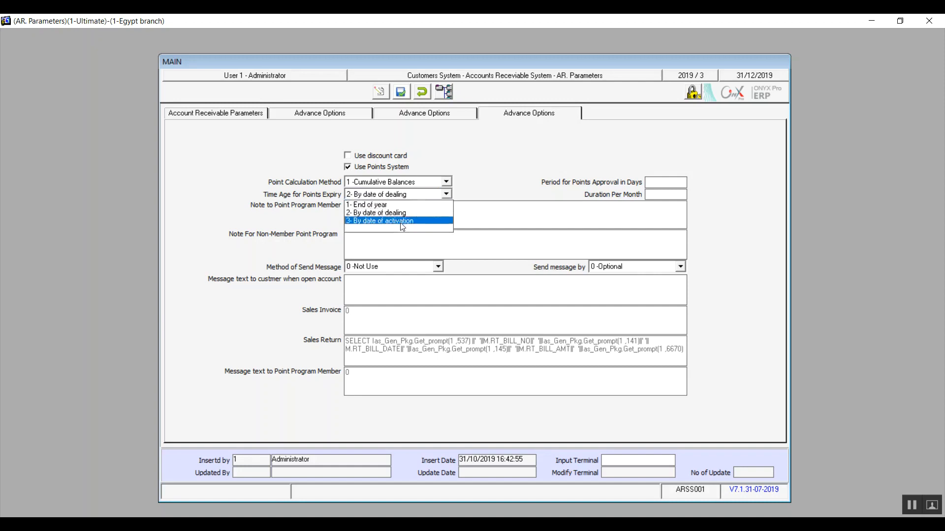
{"action": "left_click", "coordinate": [401, 221]}
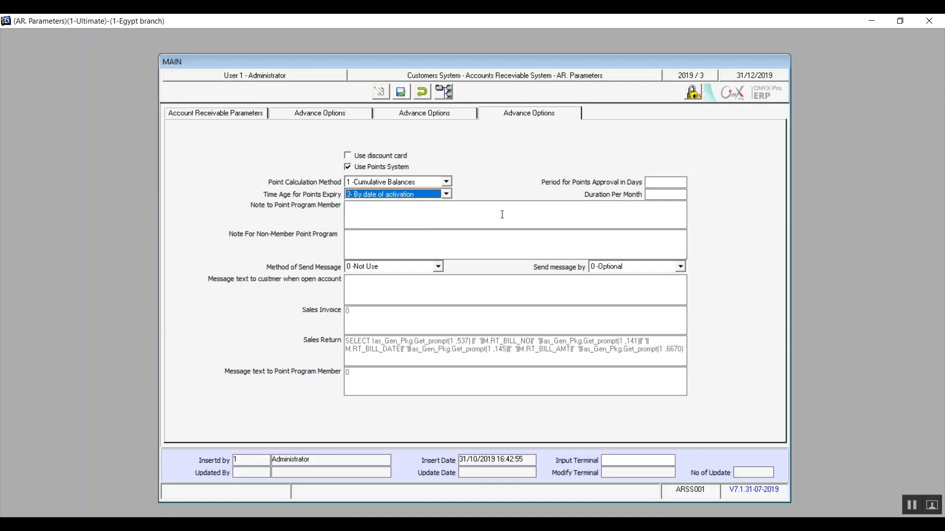
Set Period for Points Approval in Days to 20 and Duration Per Month to 10
{"action": "left_click", "coordinate": [662, 183]}
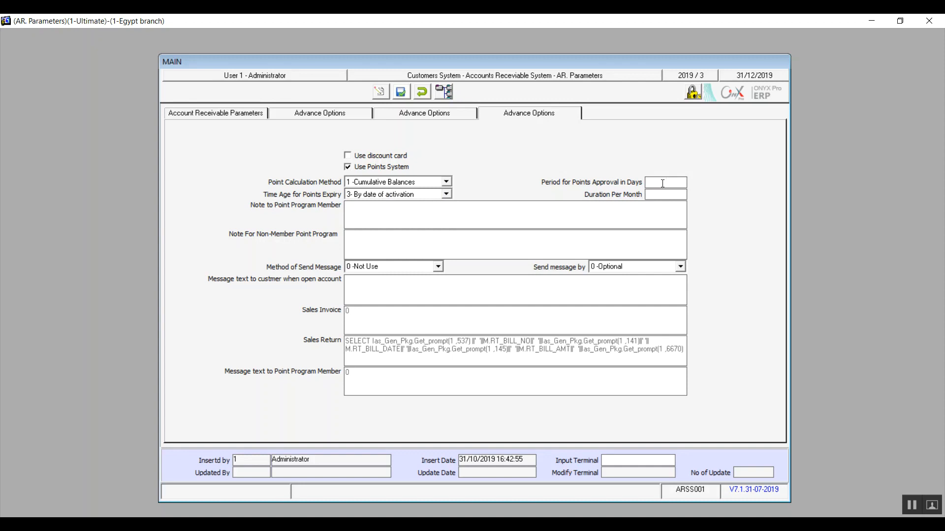
{"action": "type", "text": "20"}
{"action": "left_click", "coordinate": [677, 196]}
{"action": "type", "text": "12"}
{"action": "key", "text": "Tab"}
{"action": "type", "text": "10"}
Enter "you are a special customer" as the Note to Point Program Member and leave the non-member note empty
{"action": "left_click", "coordinate": [421, 221]}
{"action": "type", "text": "youn"}
{"action": "key", "text": "BackSpace"}
{"action": "type", "text": "are a special customer"}
{"action": "key", "text": "Tab"}
{"action": "type", "text": "We"}
{"action": "key", "text": "BackSpace"}
Set Method of Send Message to Both(SMS-Email), and try All Customers for Send message by before returning it to Optional
{"action": "left_click", "coordinate": [424, 270]}
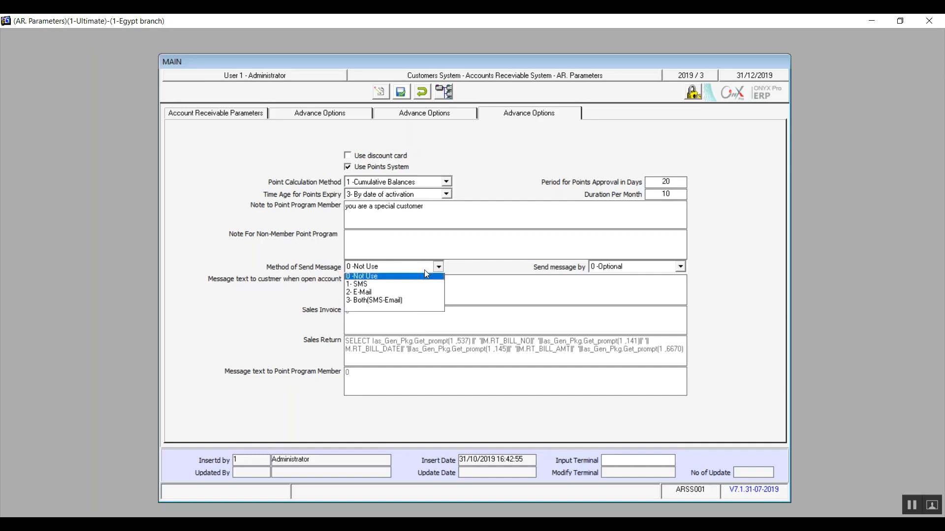
{"action": "left_click", "coordinate": [373, 301]}
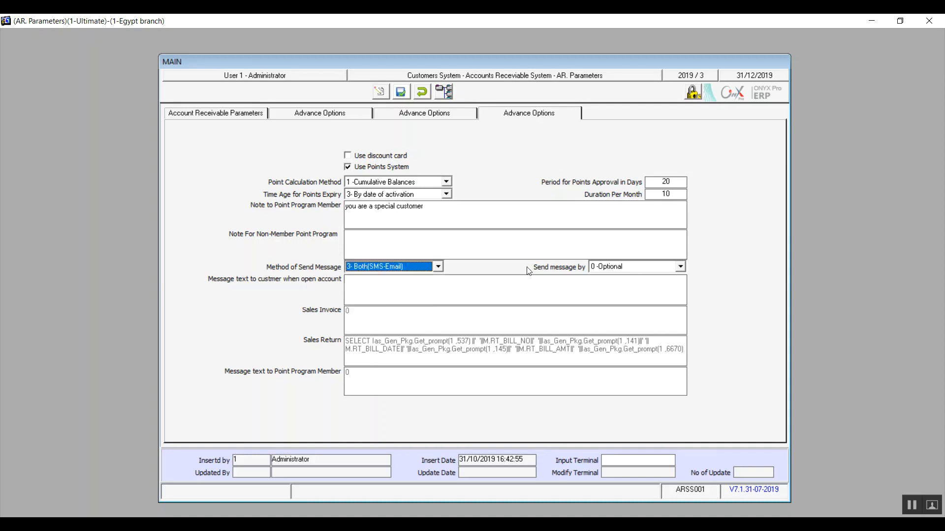
{"action": "left_click", "coordinate": [608, 267]}
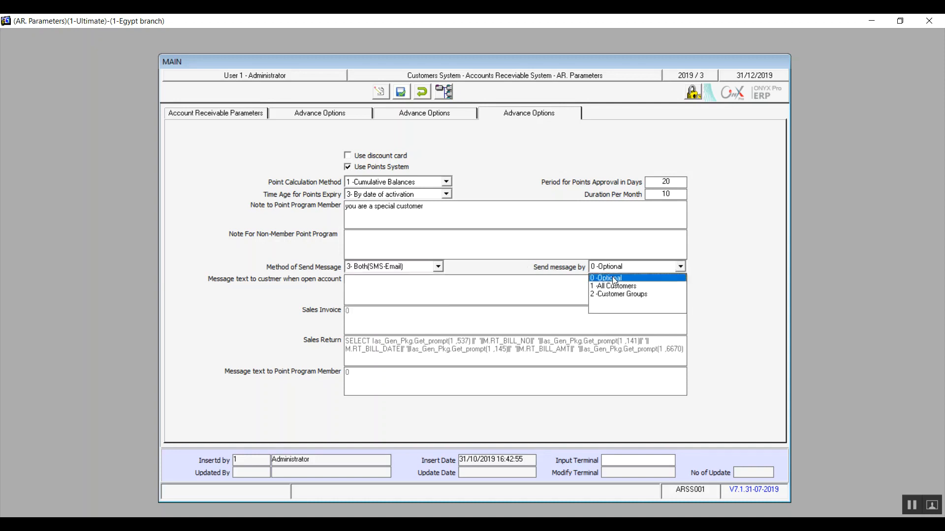
{"action": "key", "text": "Down"}
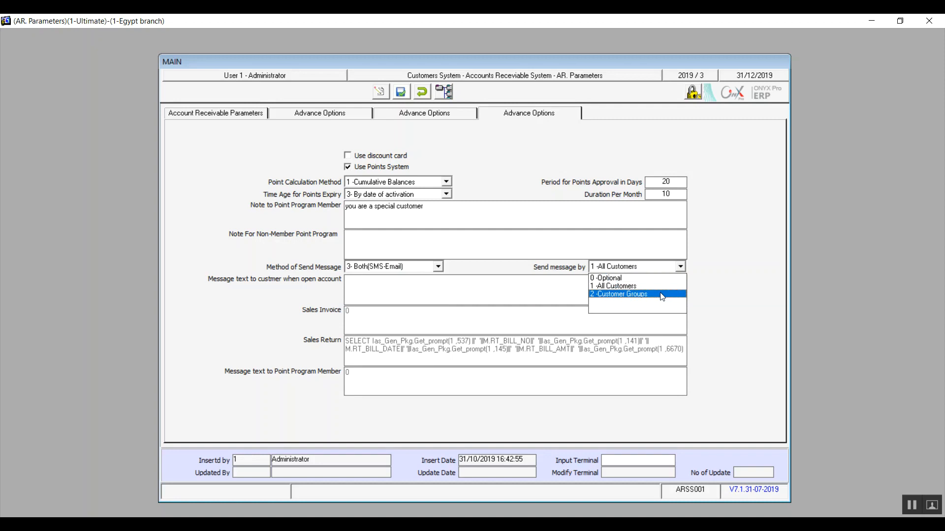
{"action": "left_click", "coordinate": [640, 279]}
{"action": "left_click", "coordinate": [640, 278]}
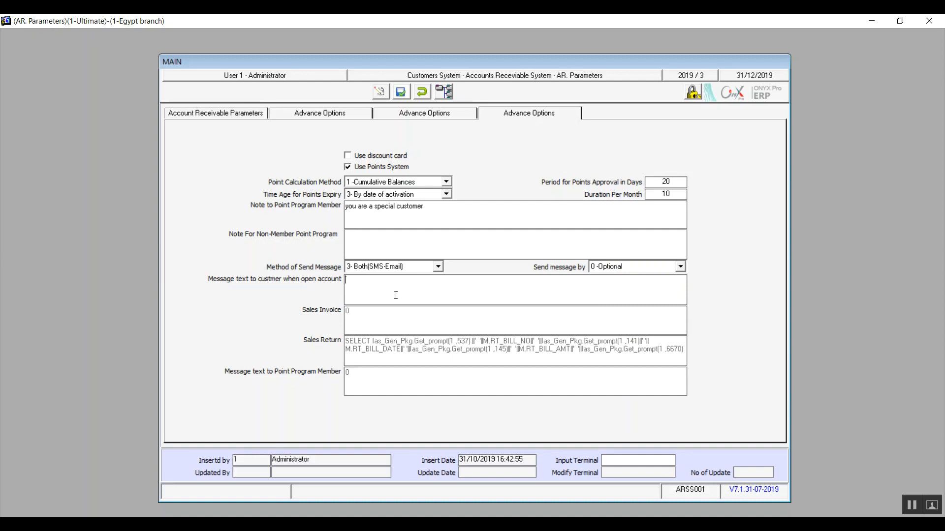
Enter "Welcome" as the message text to the customer when opening an account
{"action": "type", "text": "Welcome"}
Discard the unsaved AR parameter changes and close the parameters form to return to the main system tree
{"action": "left_click", "coordinate": [424, 92]}
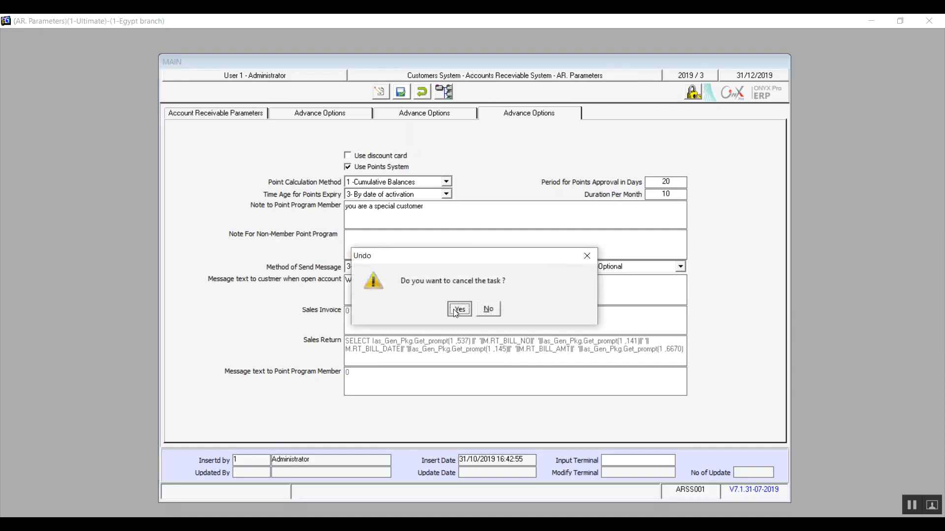
{"action": "left_click", "coordinate": [453, 309]}
{"action": "left_click", "coordinate": [425, 87]}
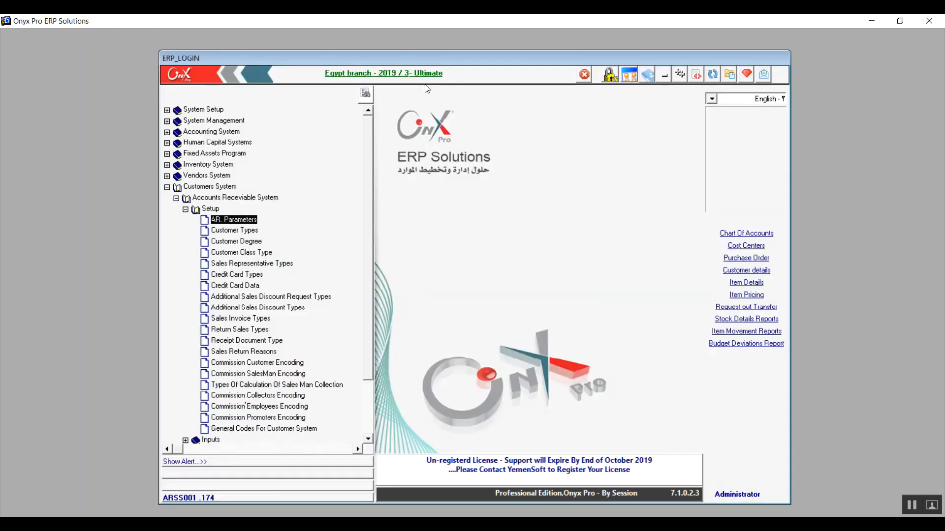